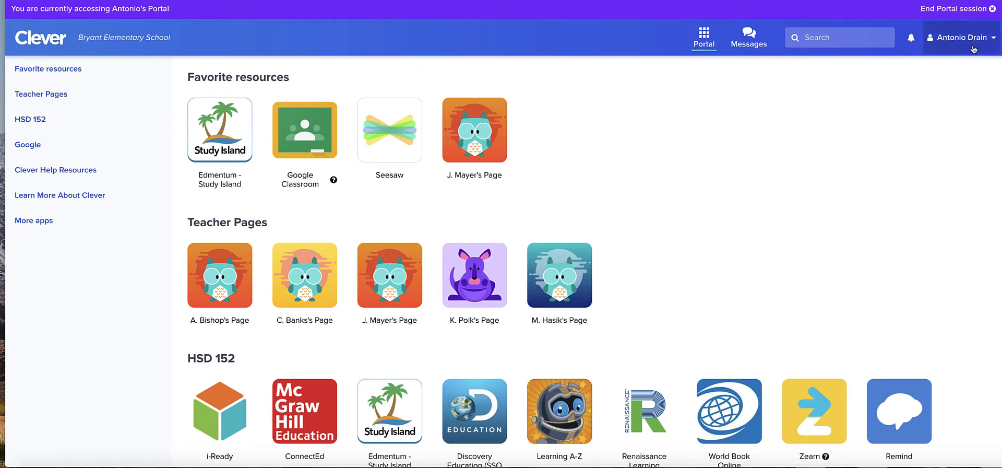
Open i-Ready from the student's Clever portal and compare the assigned Reading and Math lesson paths
left_click(227, 413)
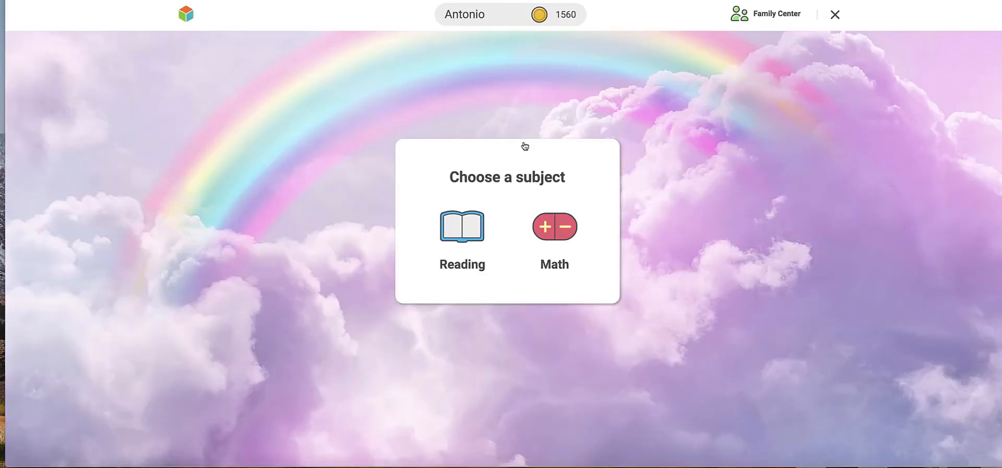
left_click(465, 235)
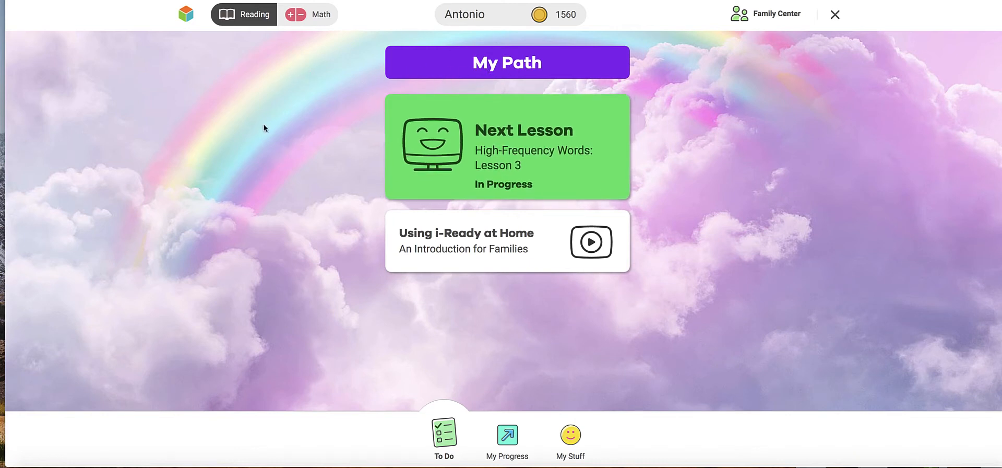
left_click(310, 16)
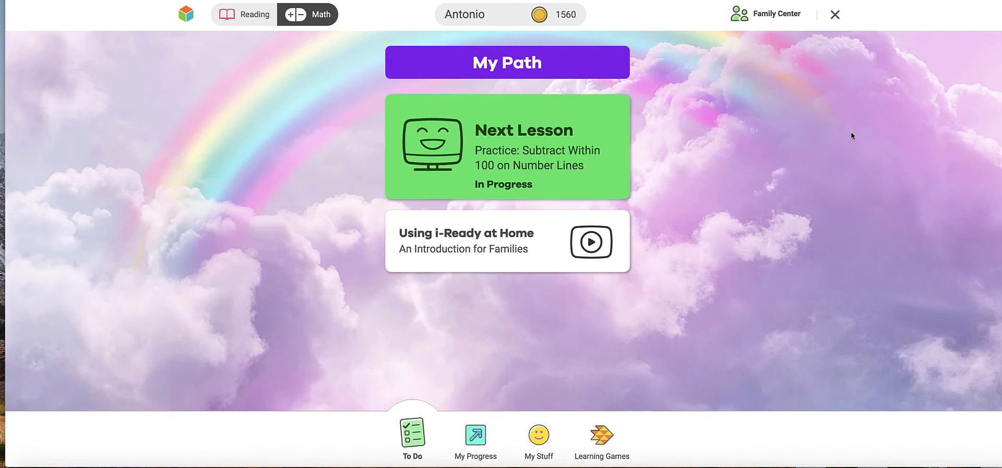
left_click(243, 14)
left_click(285, 19)
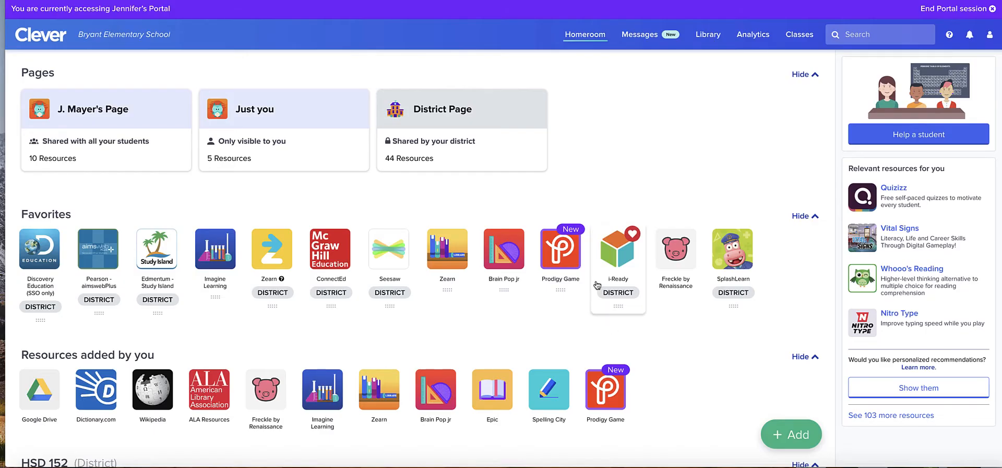
Open i-Ready from the homeroom teacher's Clever portal and go to the Reading Diagnostic assessment page
left_click(615, 256)
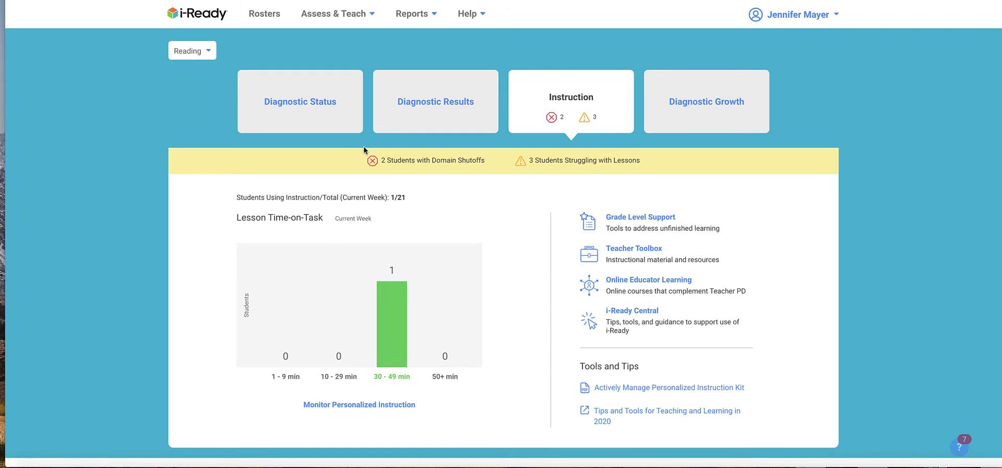
left_click(373, 16)
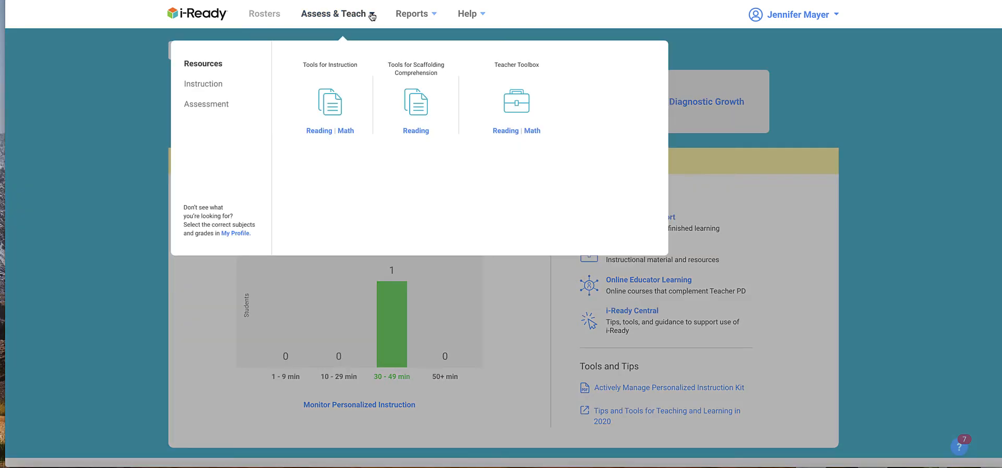
left_click(224, 107)
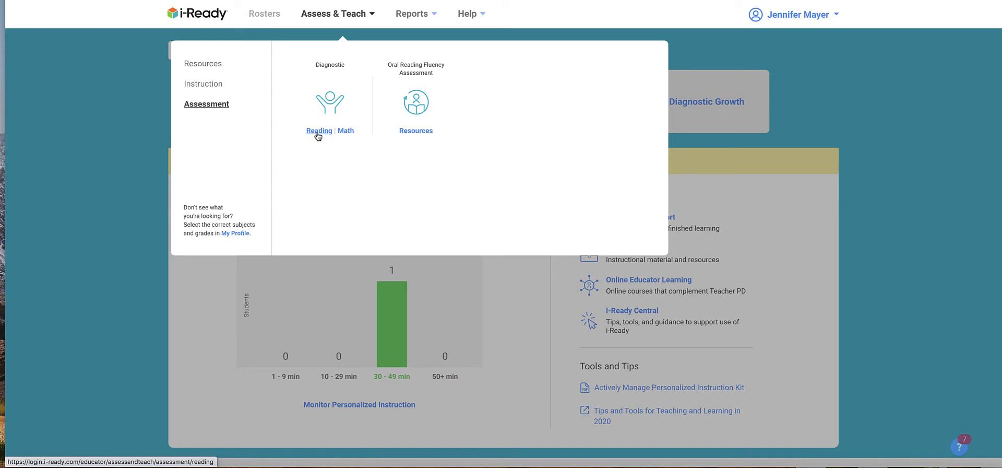
left_click(318, 132)
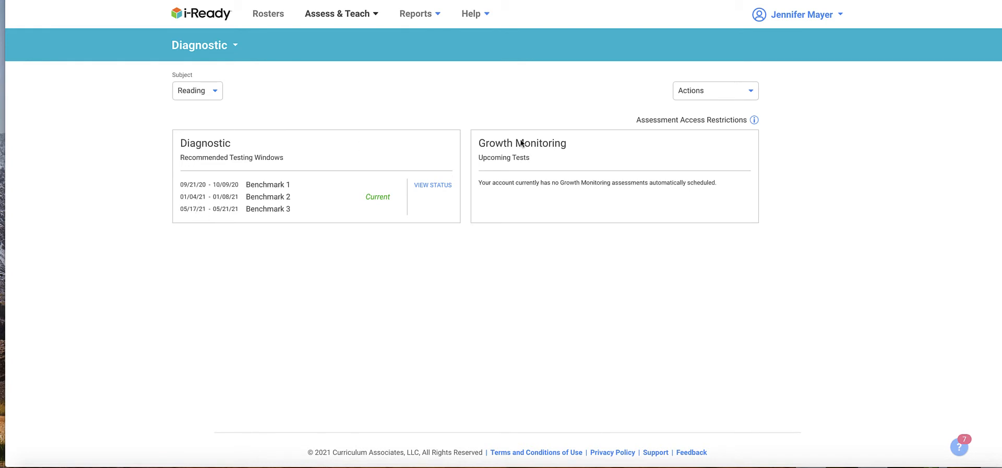
Prepare a Reading Diagnostic assignment for the 1st Grade 1-2(A-E) class through the review stage, and discard it
left_click(743, 100)
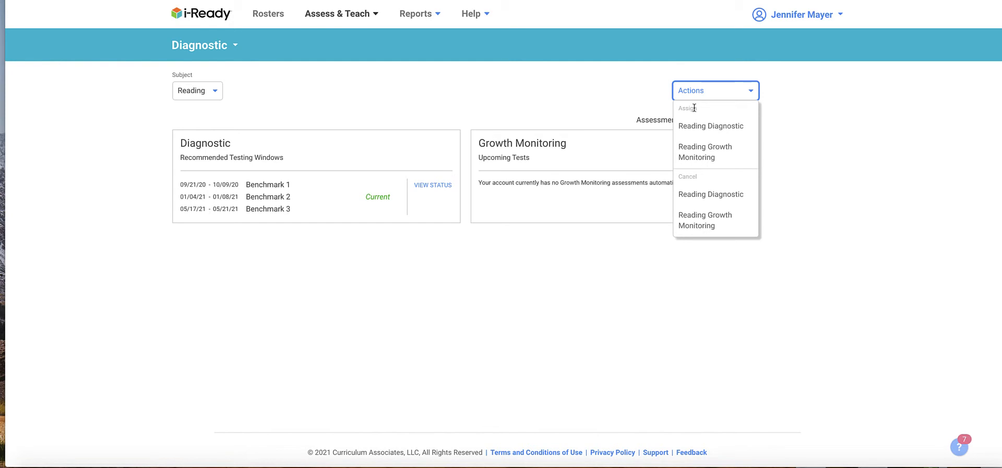
left_click(725, 128)
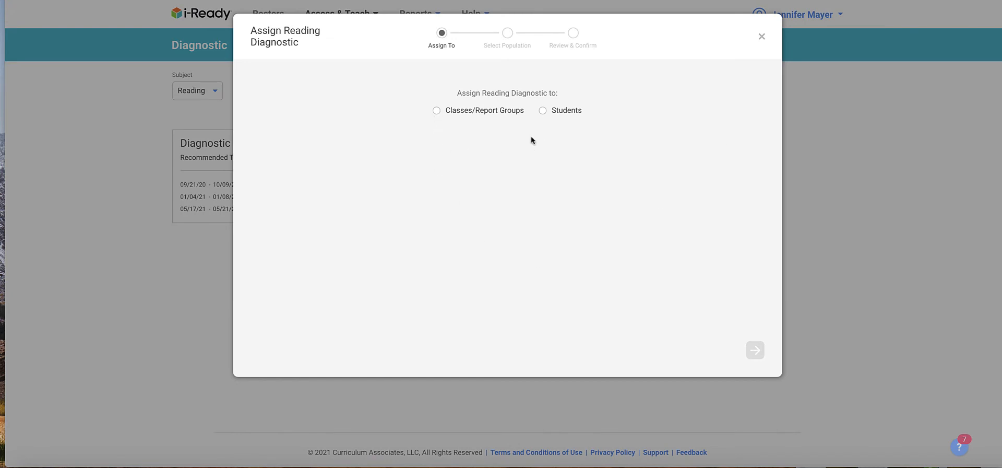
left_click(436, 111)
left_click(755, 353)
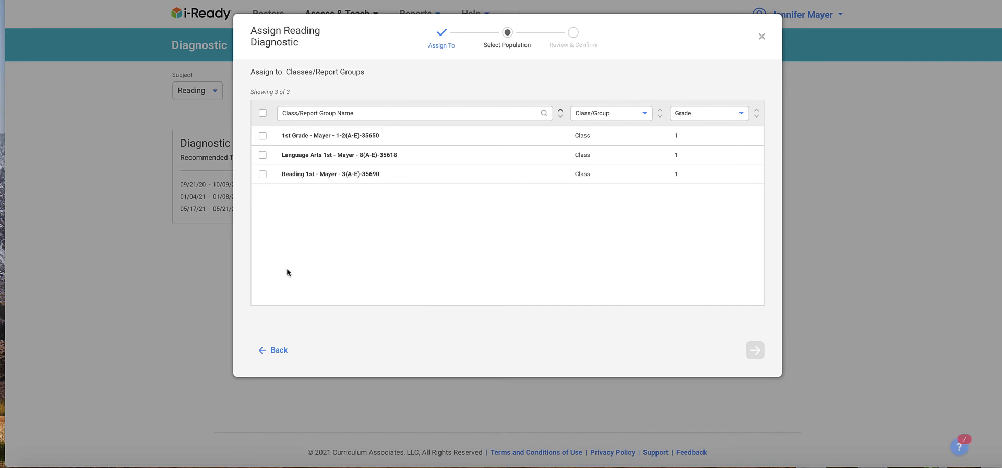
left_click(262, 136)
left_click(756, 350)
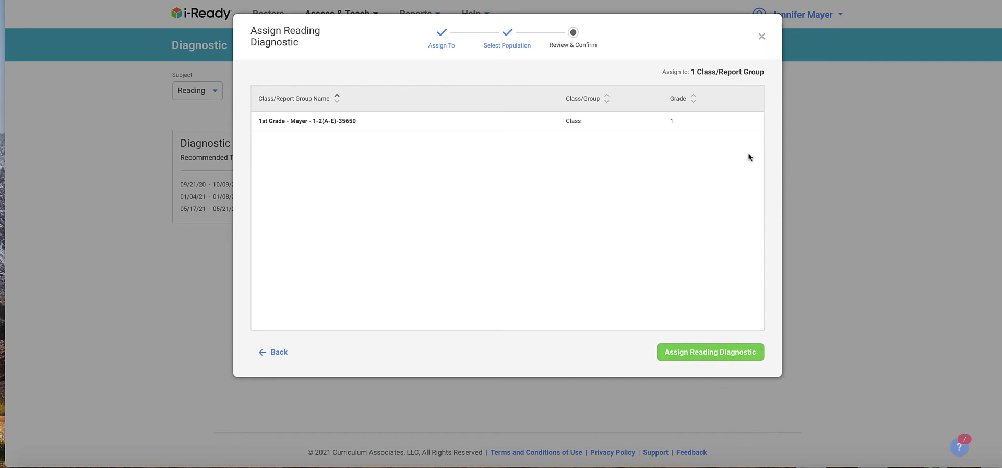
left_click(761, 38)
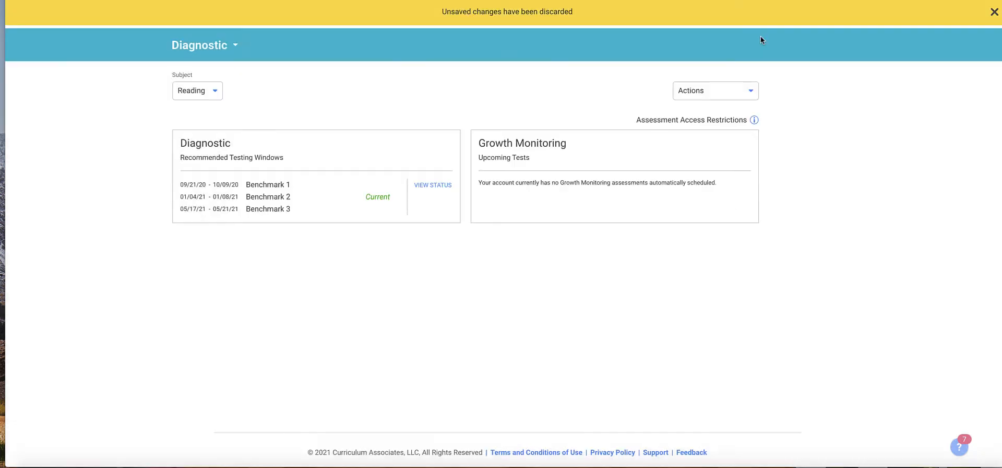
Switch the subject to Math, prepare a Math Diagnostic assignment for the 1st Grade 1-2(A-E) class through review, and discard it
left_click(209, 93)
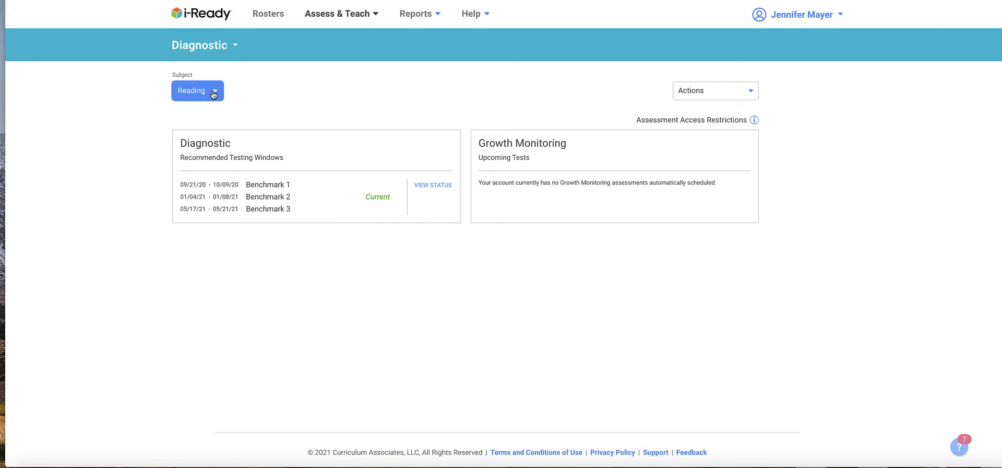
left_click(191, 131)
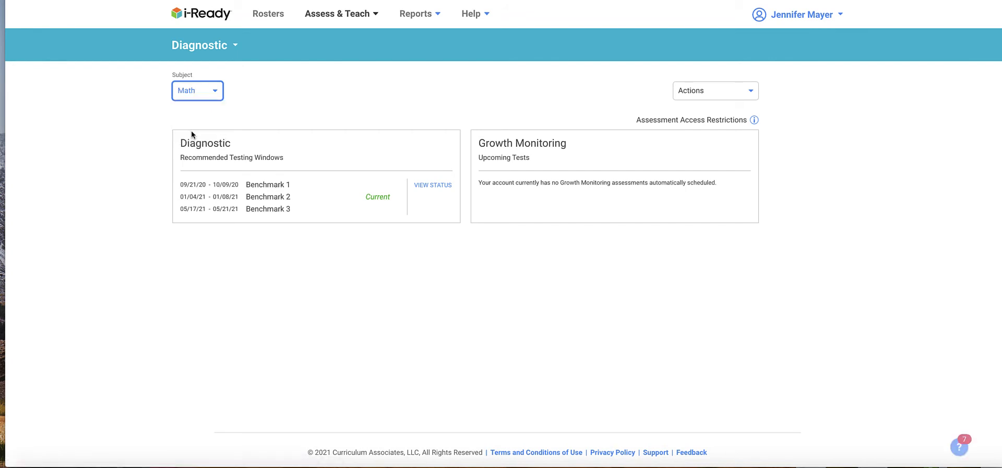
left_click(749, 94)
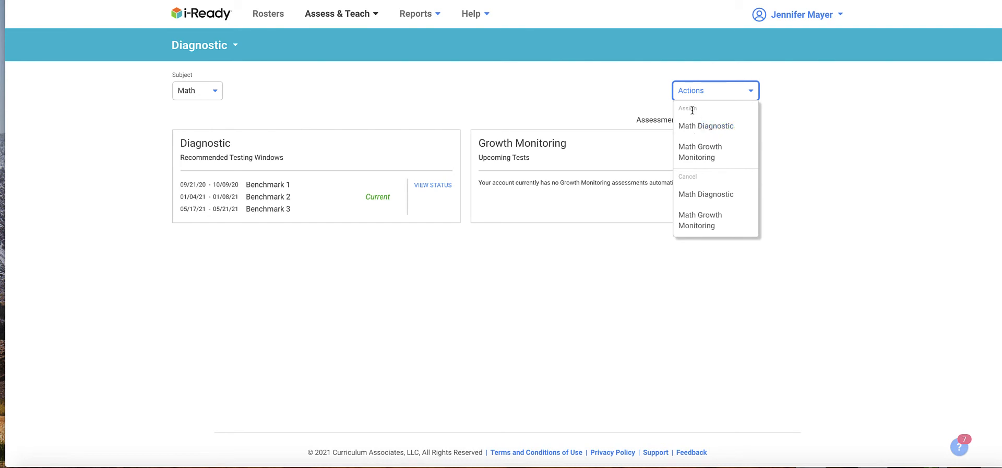
left_click(727, 129)
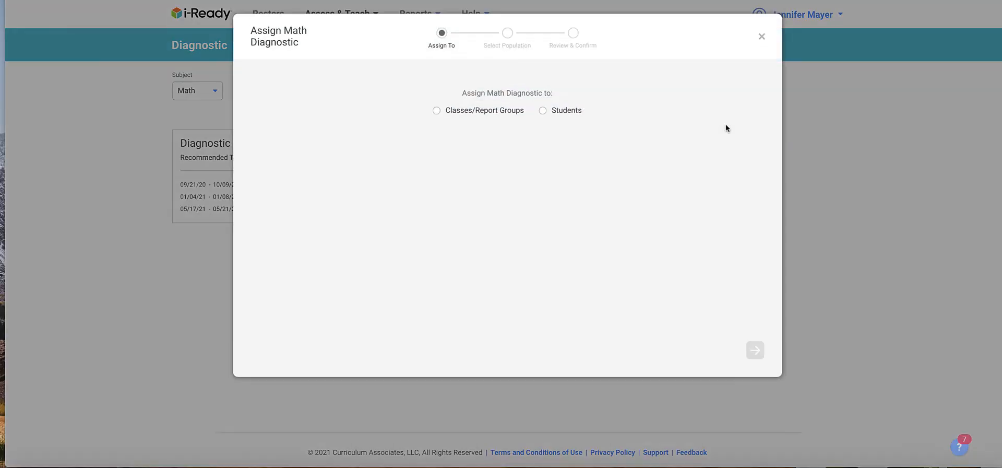
left_click(437, 111)
left_click(755, 351)
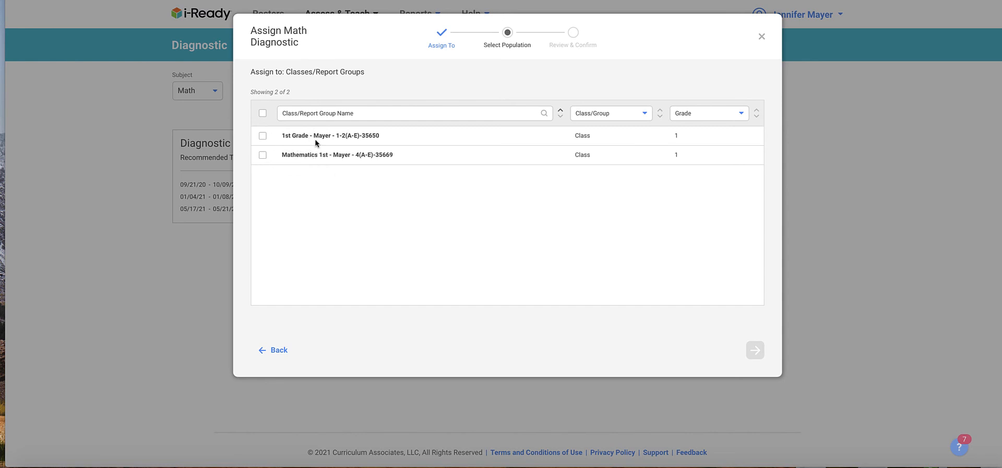
left_click(263, 137)
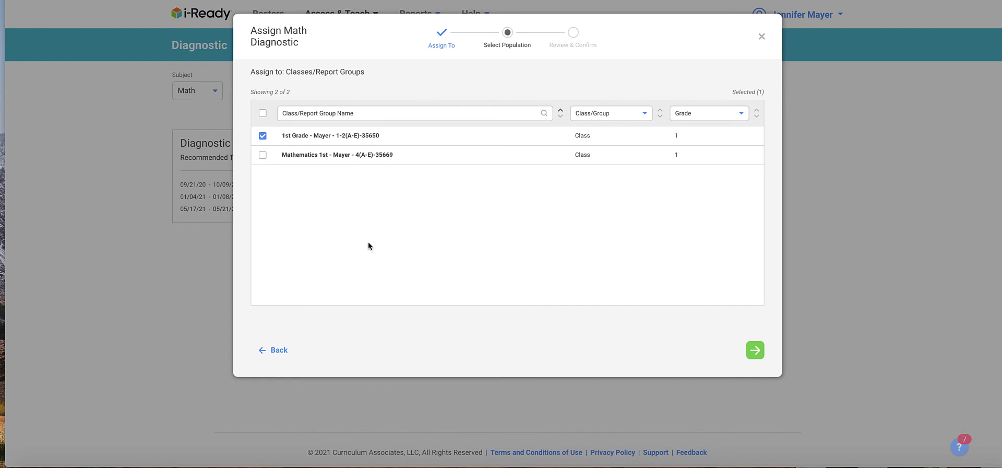
left_click(756, 351)
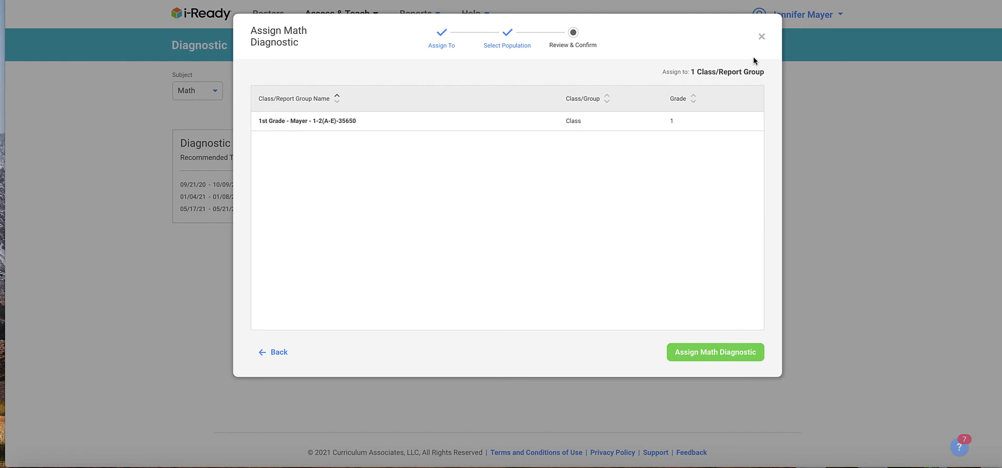
left_click(277, 352)
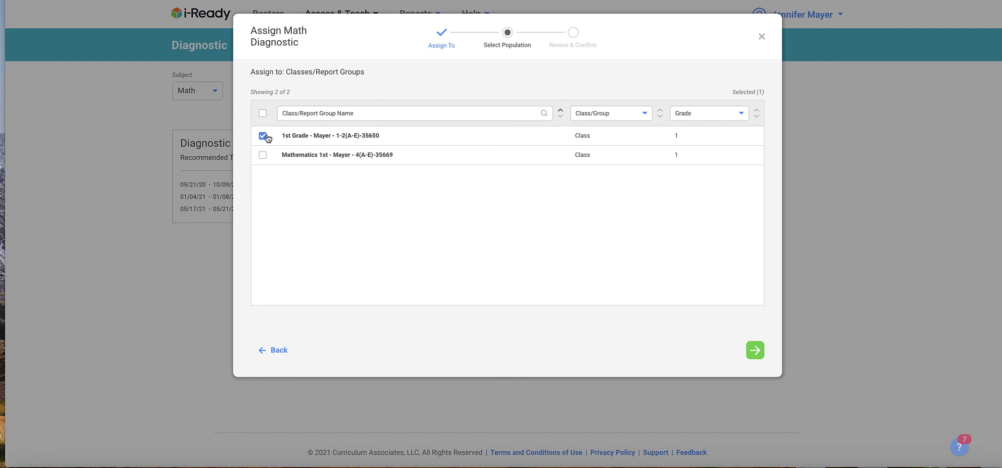
left_click(761, 37)
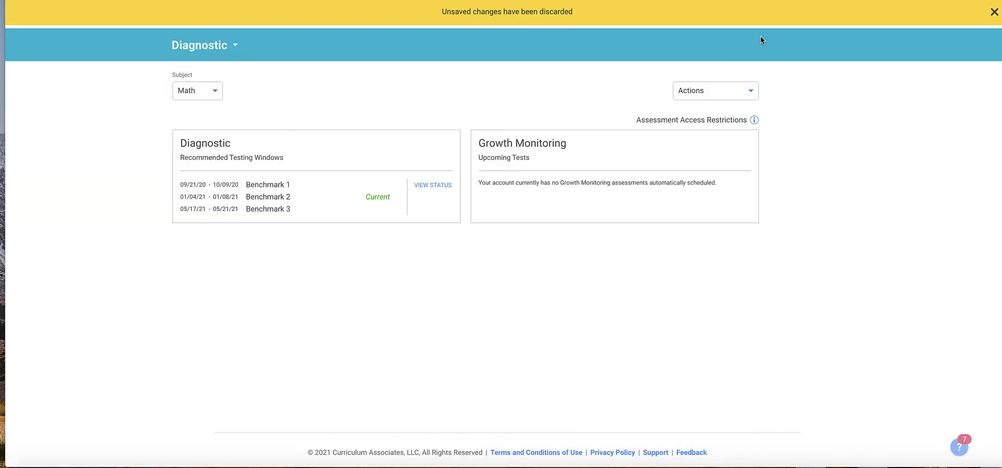
left_click(994, 12)
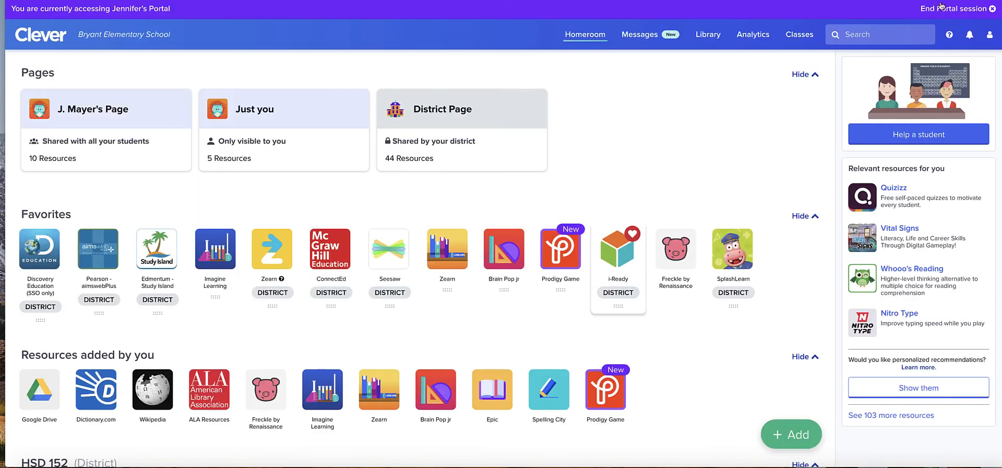
End the current teacher's portal session, find the middle school teacher by surname in Clever, and access the portal as that teacher
left_click(942, 6)
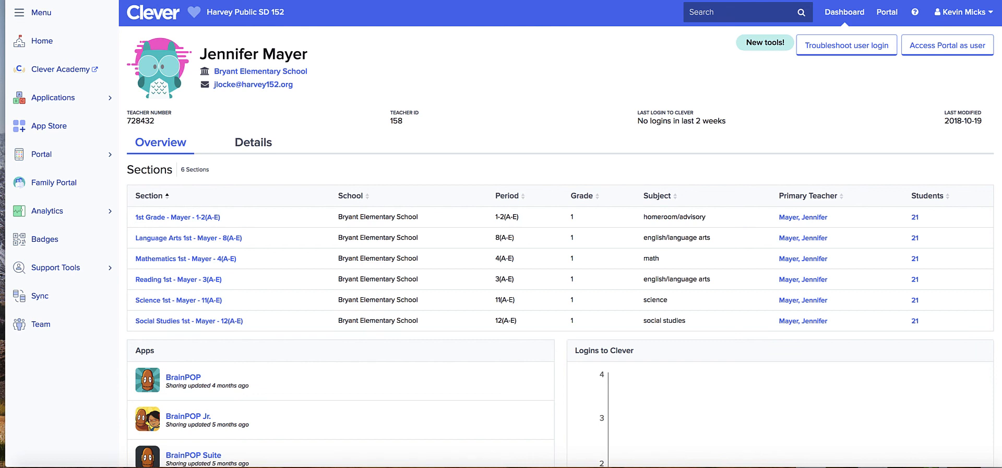
left_click(734, 15)
type("y")
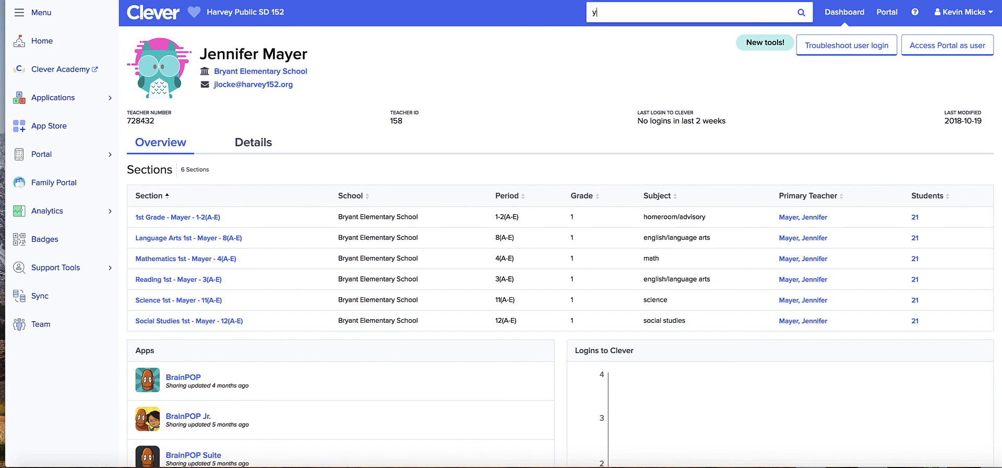
type("oung-white")
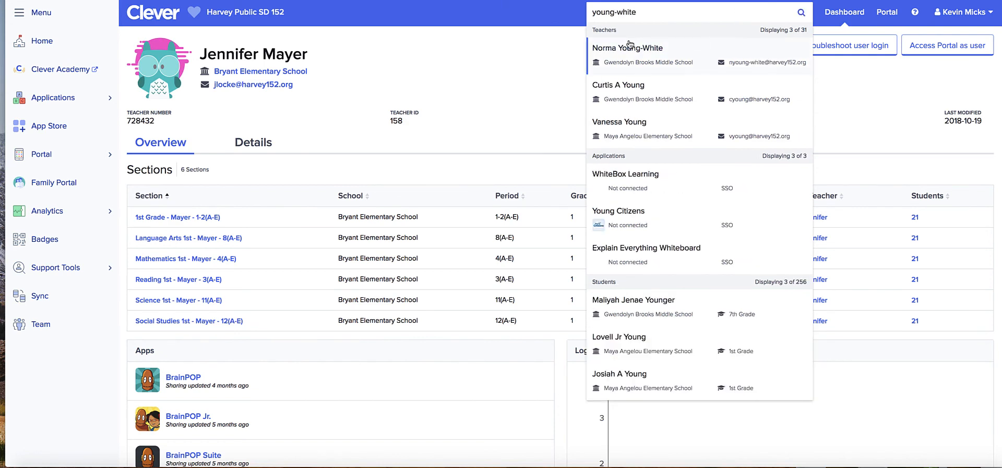
left_click(630, 46)
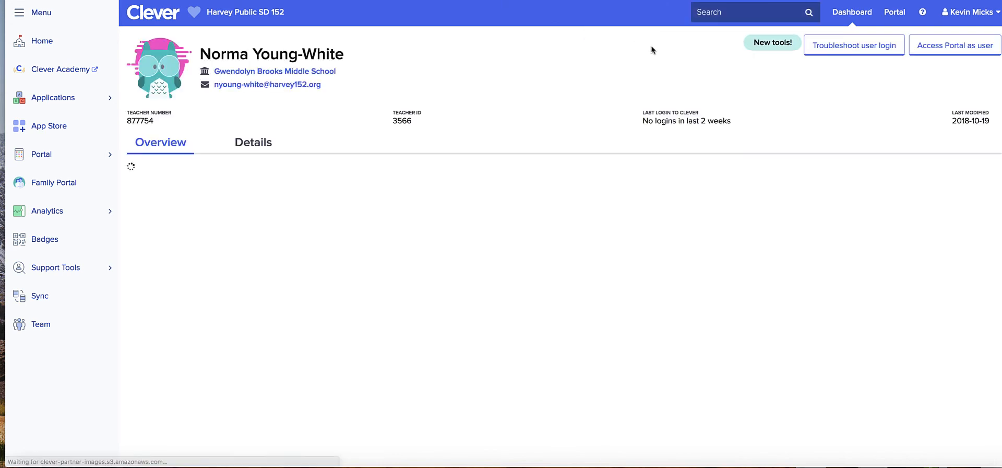
left_click(931, 46)
left_click(515, 197)
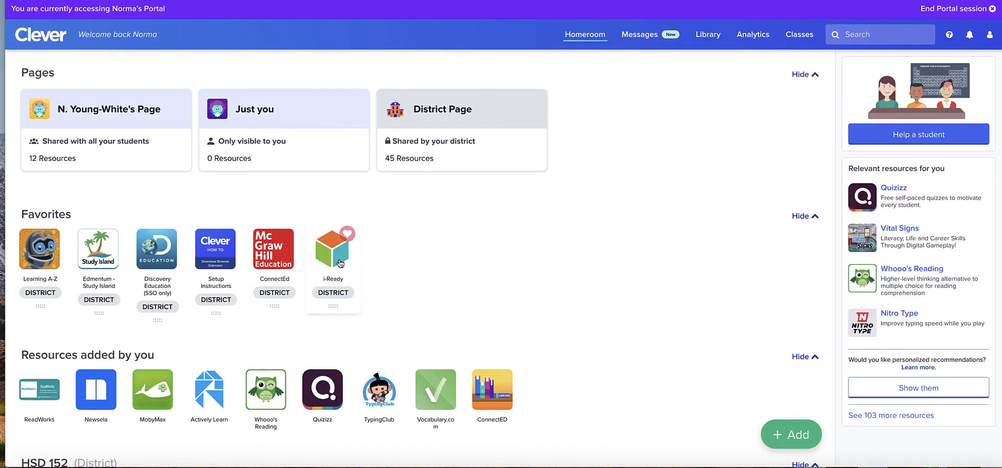
Open i-Ready from the middle school teacher's portal, dismiss the diagnostic preparation notice, and go to the Reading Diagnostic assessment page
left_click(325, 253)
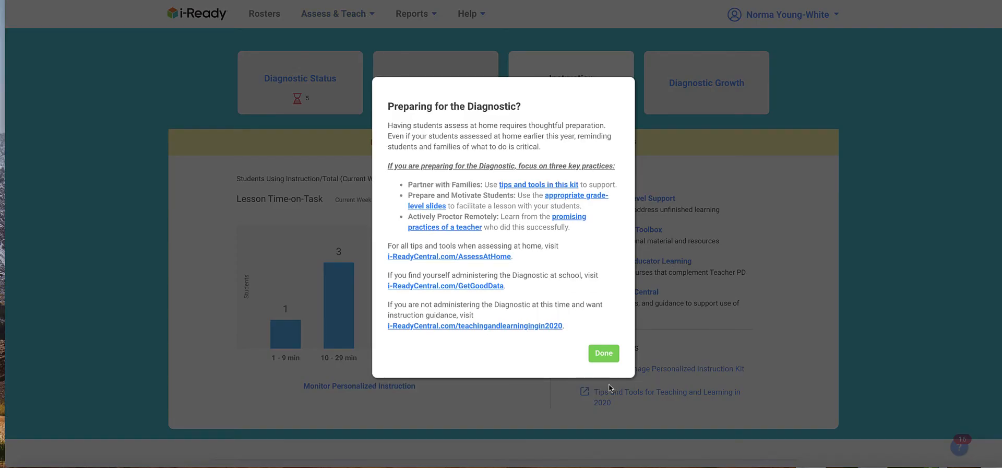
left_click(602, 352)
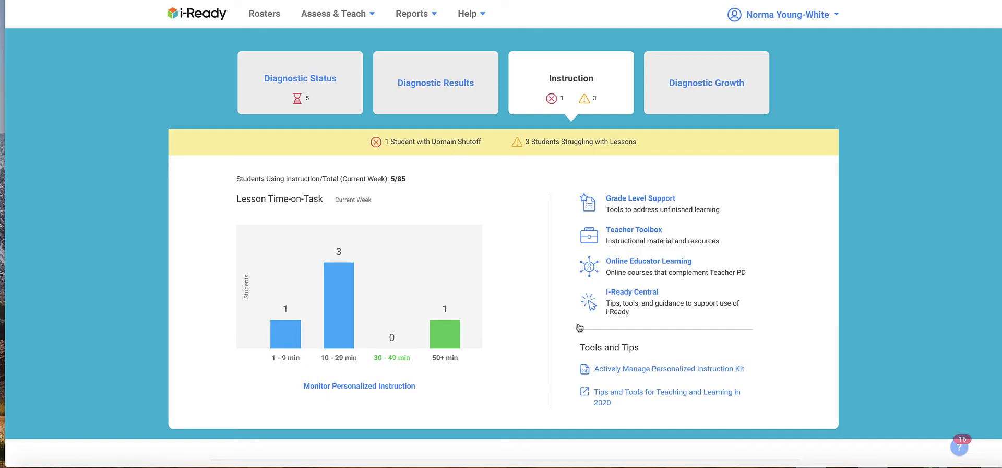
left_click(365, 14)
left_click(226, 106)
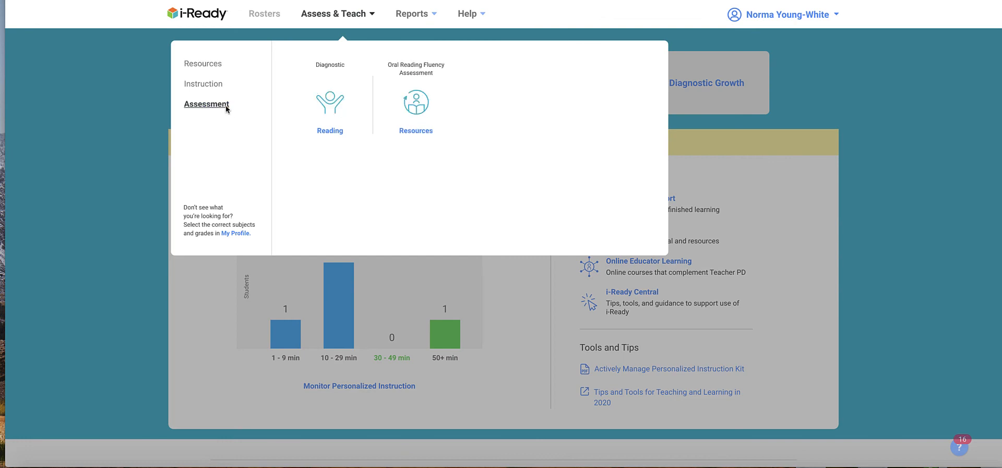
left_click(329, 130)
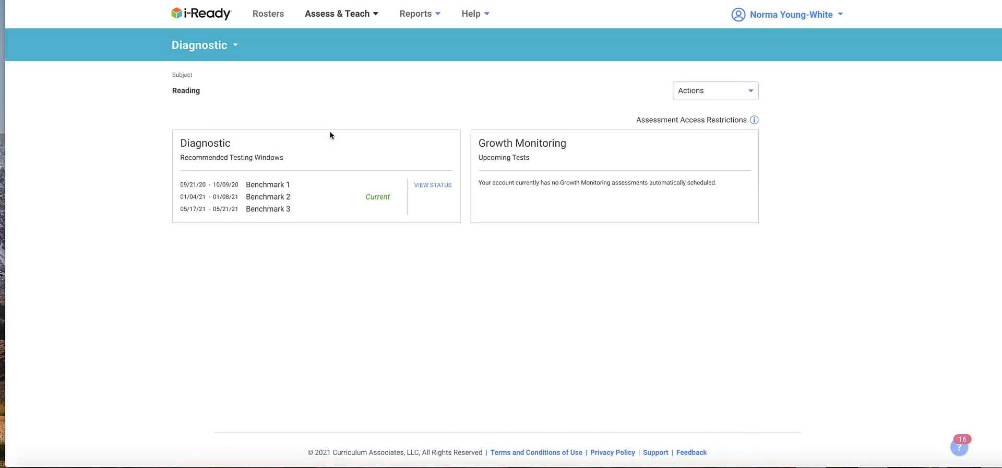
Prepare a Reading Diagnostic assignment for the four Language Arts-6th classes and advance it to the review stage
left_click(735, 94)
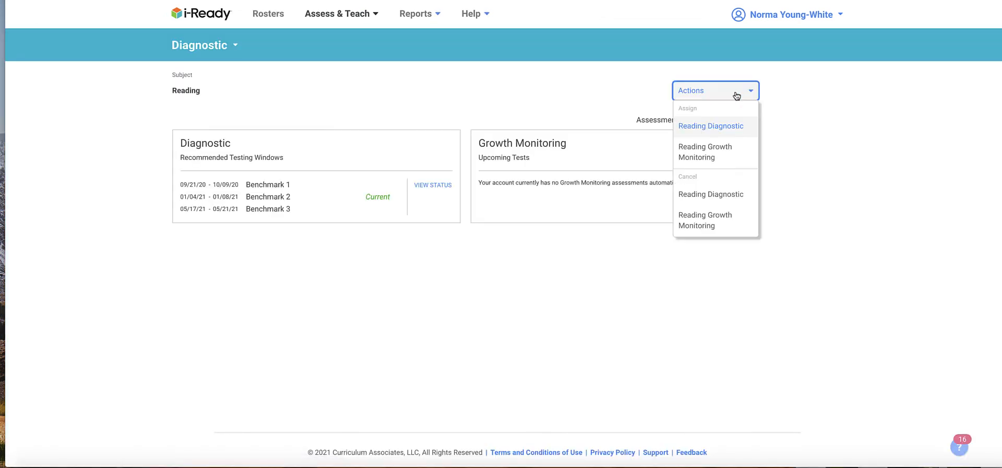
left_click(716, 127)
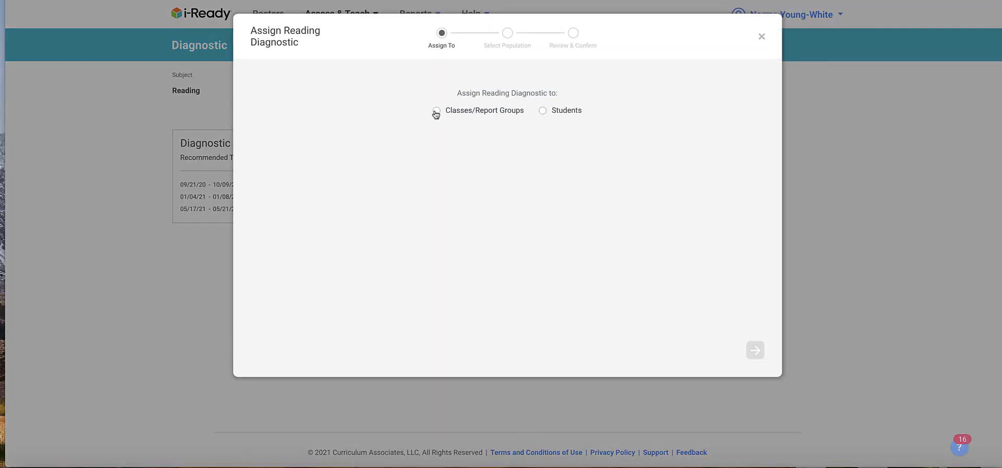
left_click(436, 110)
left_click(756, 350)
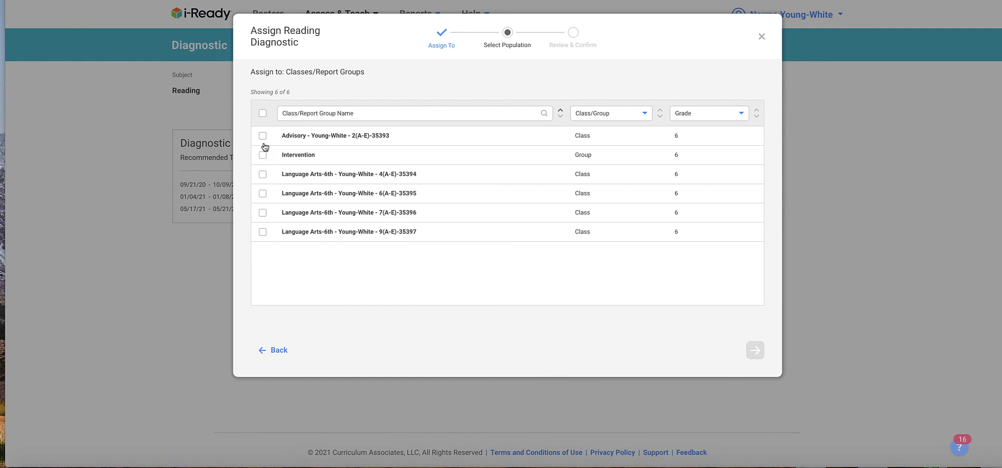
left_click(263, 175)
left_click(262, 194)
left_click(262, 213)
left_click(262, 233)
left_click(756, 350)
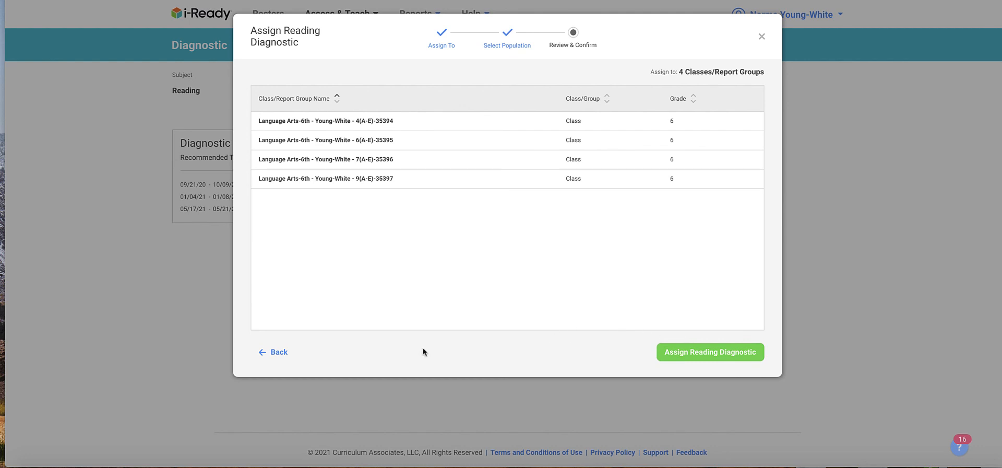
Return to the class selection, deselect all four Language Arts-6th classes, and discard the Reading Diagnostic assignment
left_click(272, 353)
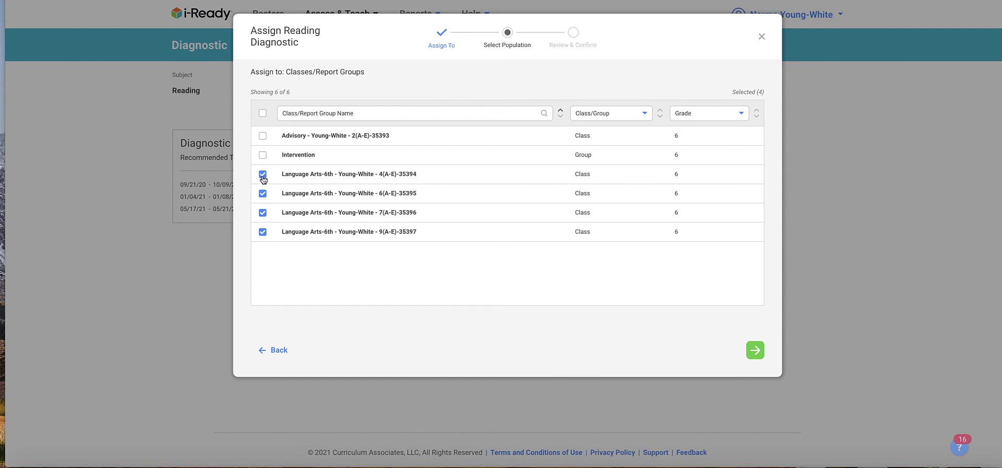
left_click(263, 176)
left_click(263, 193)
left_click(263, 213)
left_click(262, 231)
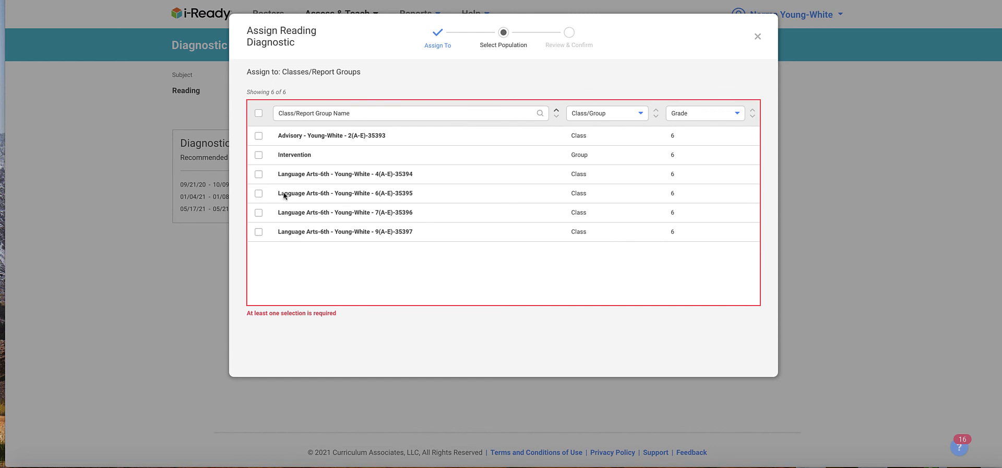
left_click(758, 38)
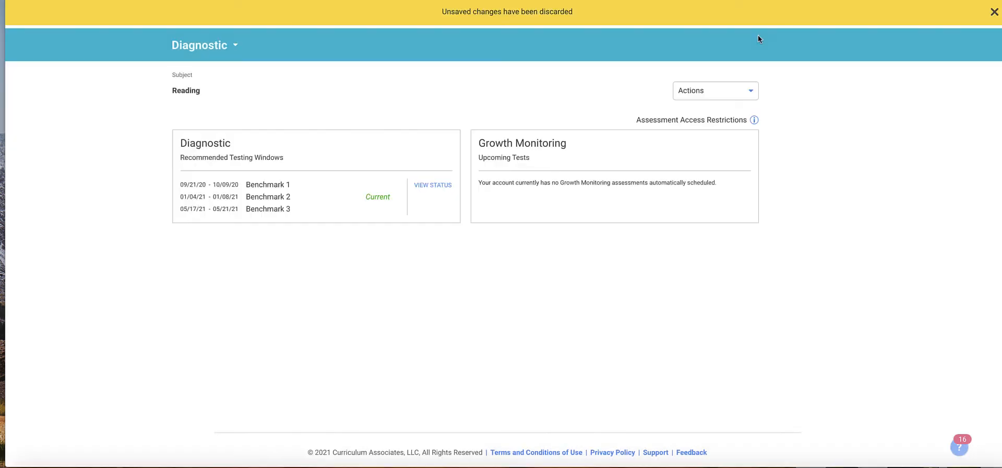